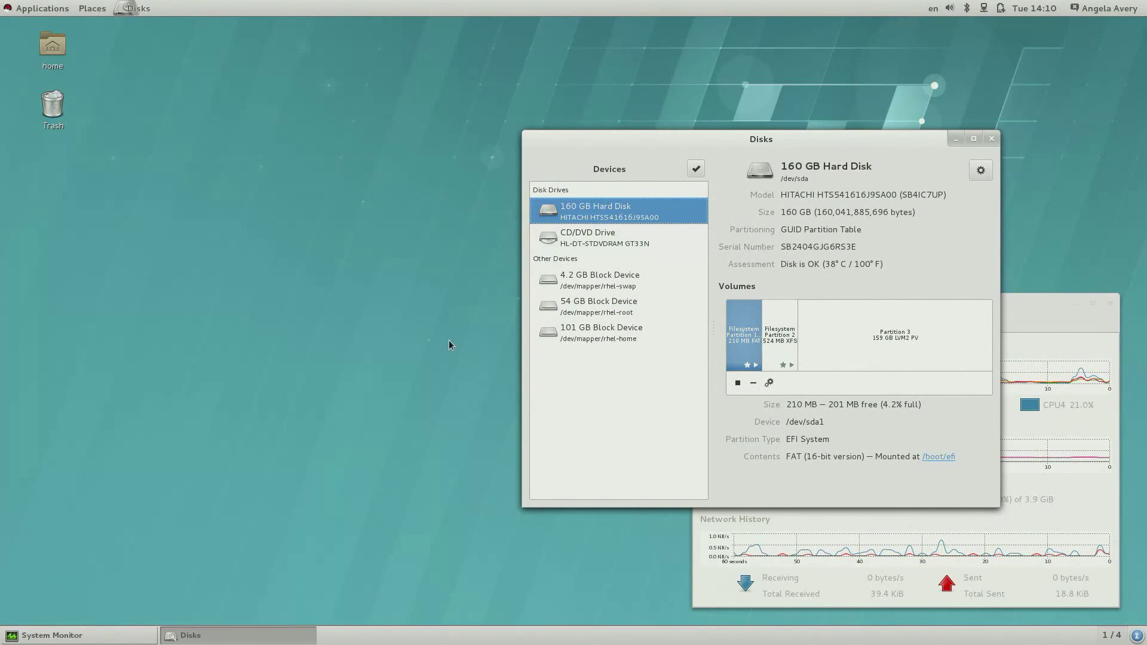
Open the Applications menu to show installed system tools, including Tweak Tool
left_click(45, 8)
mouse_move(48, 80)
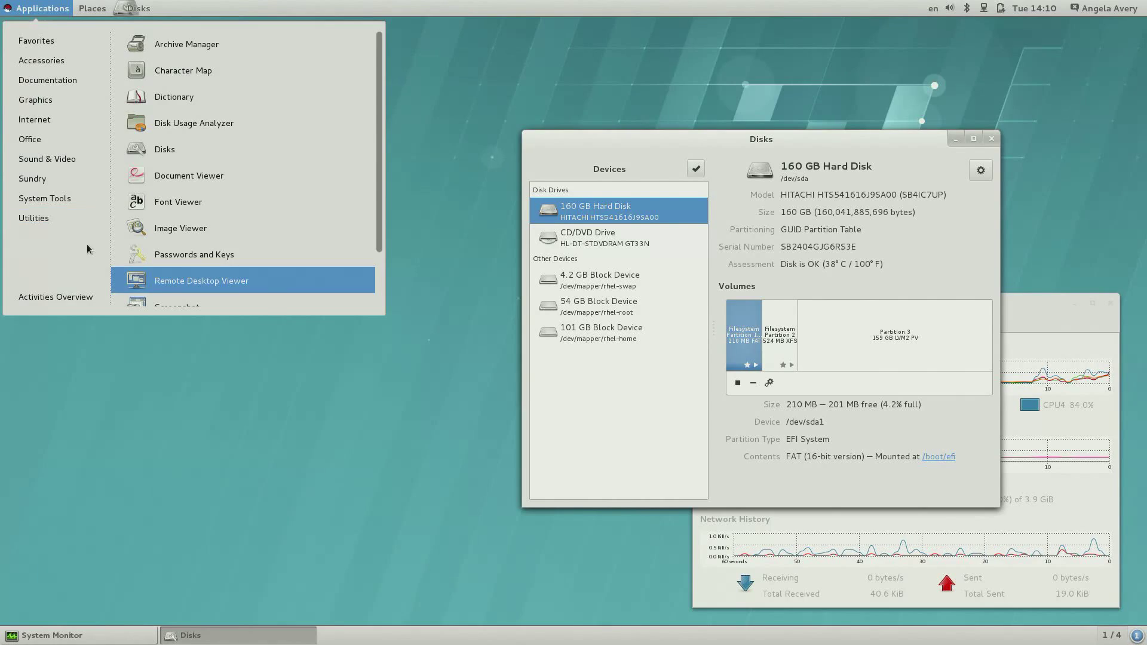
mouse_move(34, 218)
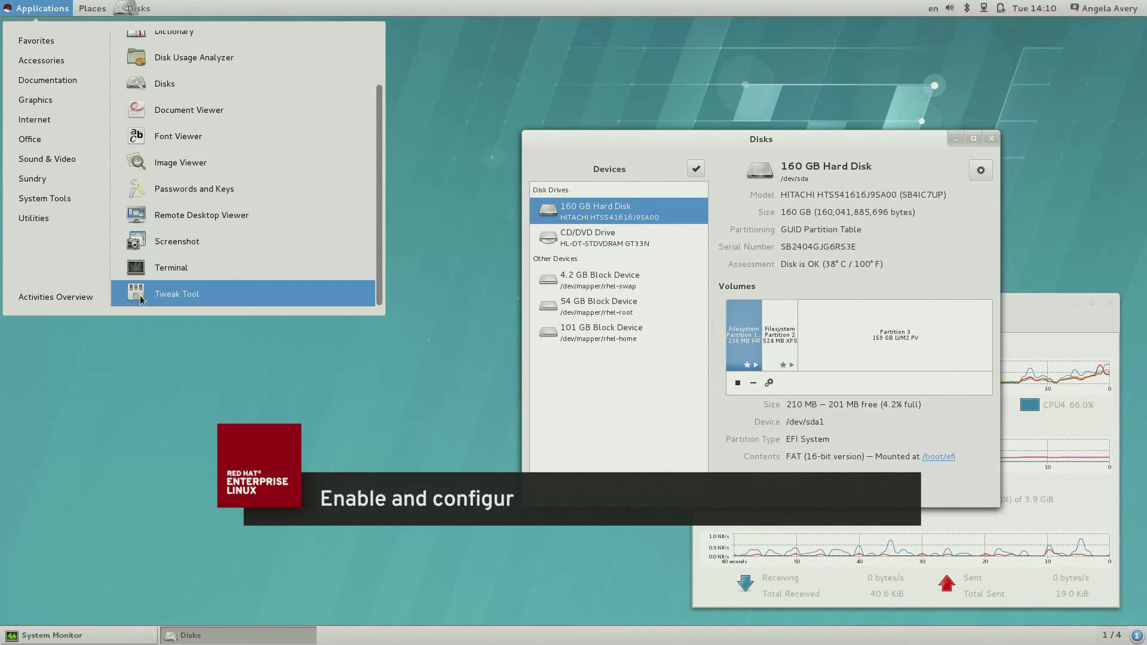
In Tweak Tool's Shell Extensions, turn Drop down terminal off and Lock keys on
left_click(139, 296)
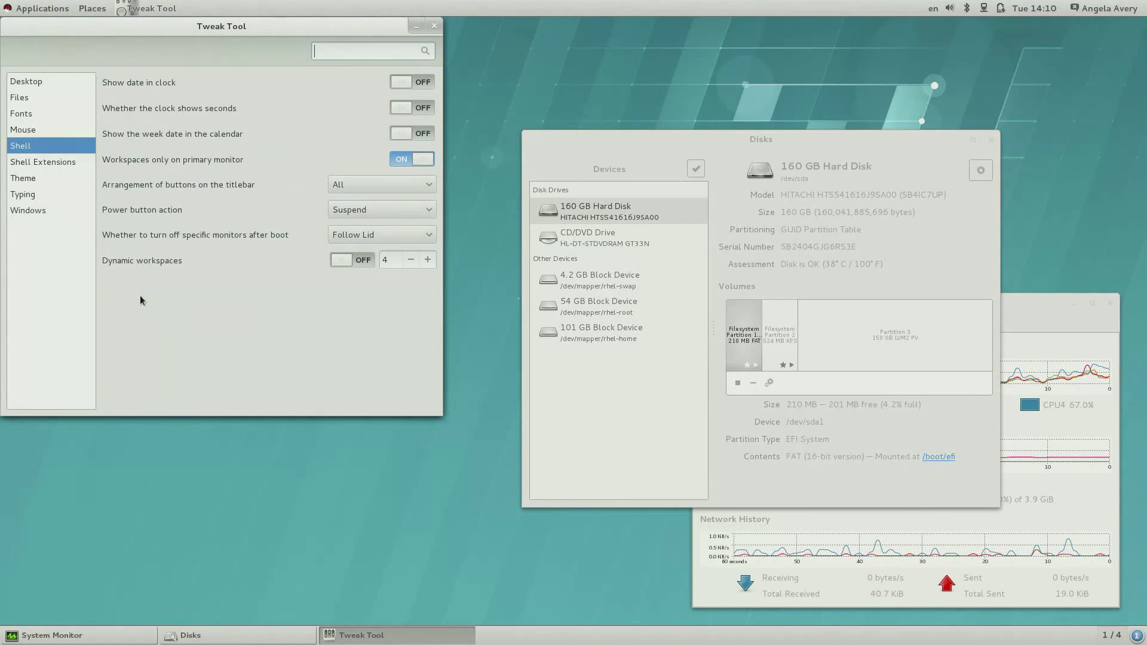
left_click(67, 163)
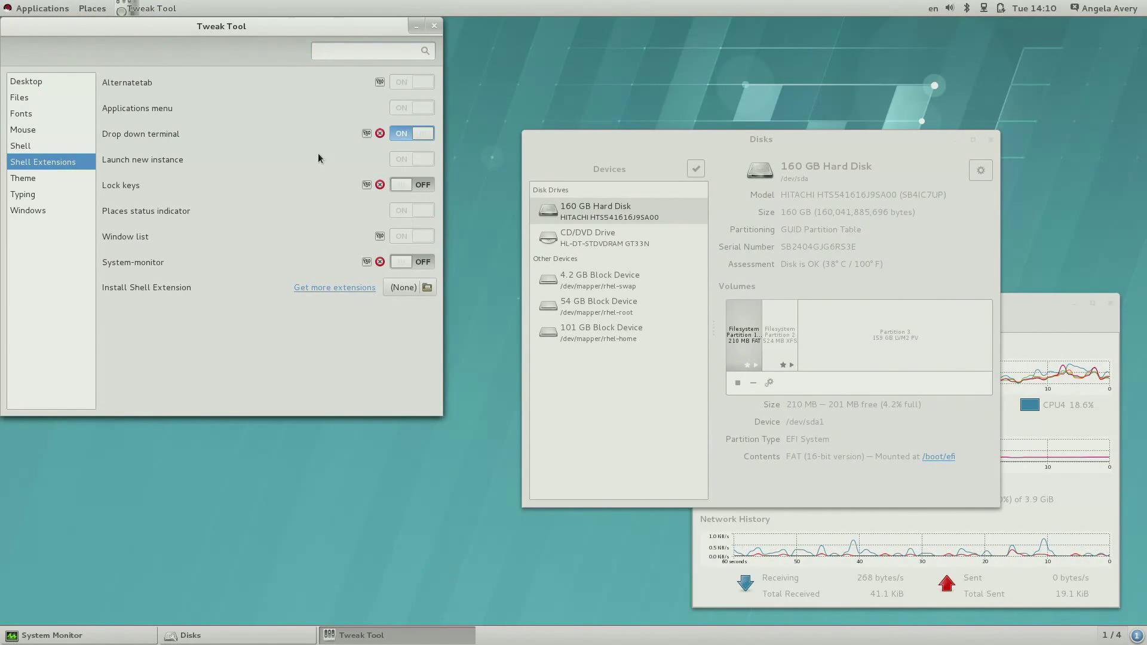
left_click(397, 133)
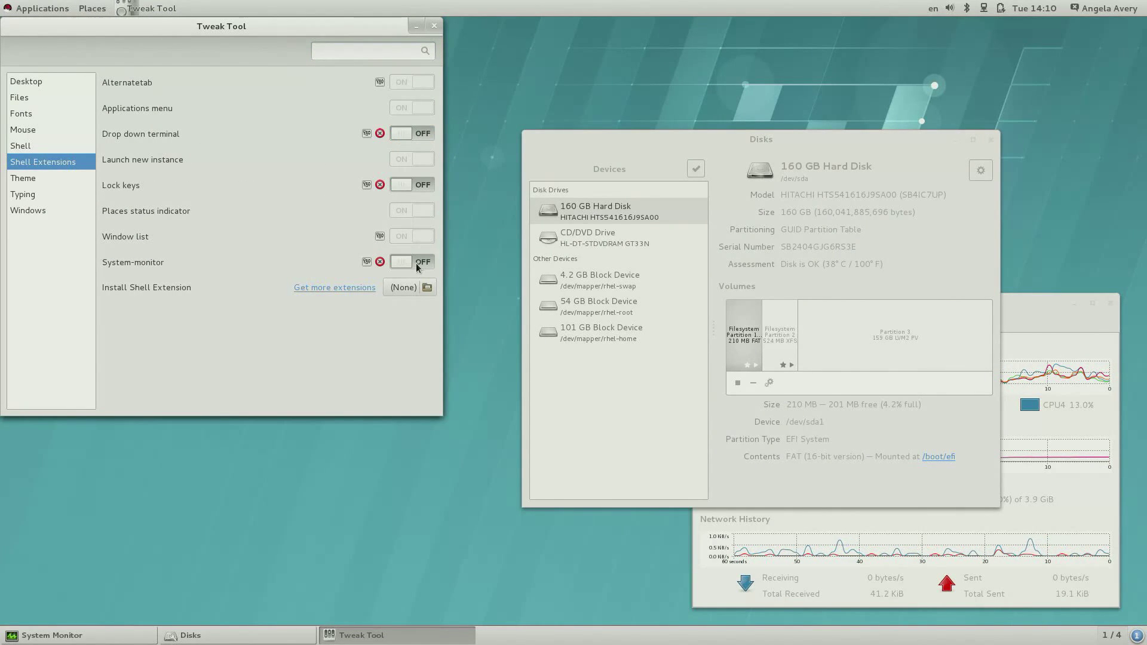
left_click(408, 183)
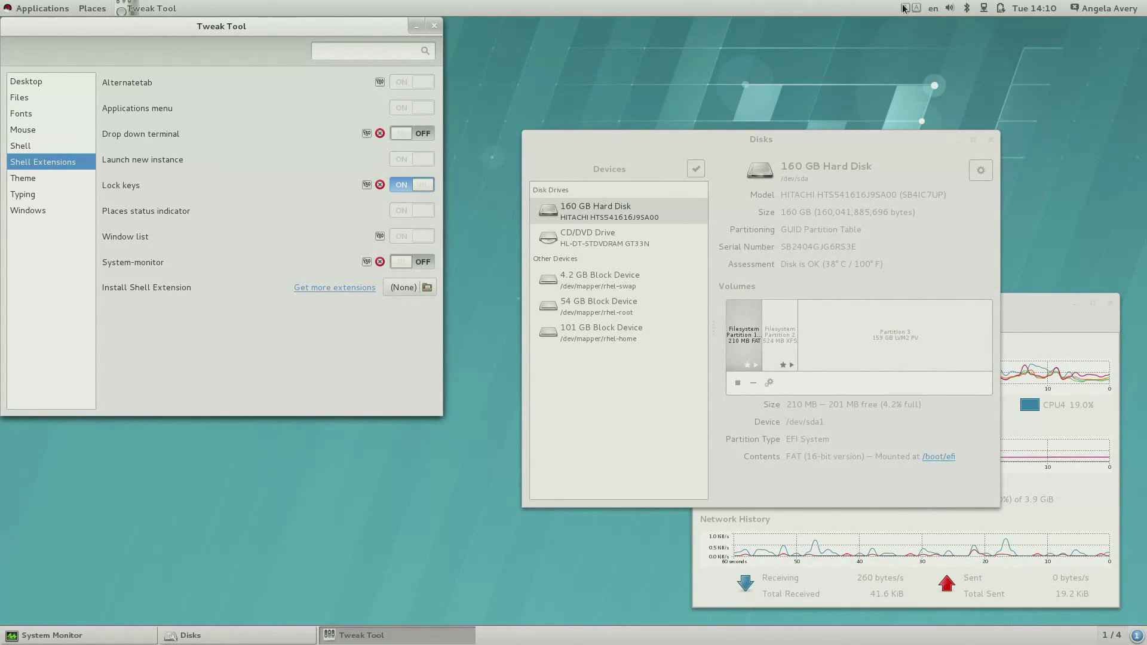
Check the Lock keys top-bar menu and toggle Caps Lock on and off to test it
left_click(904, 9)
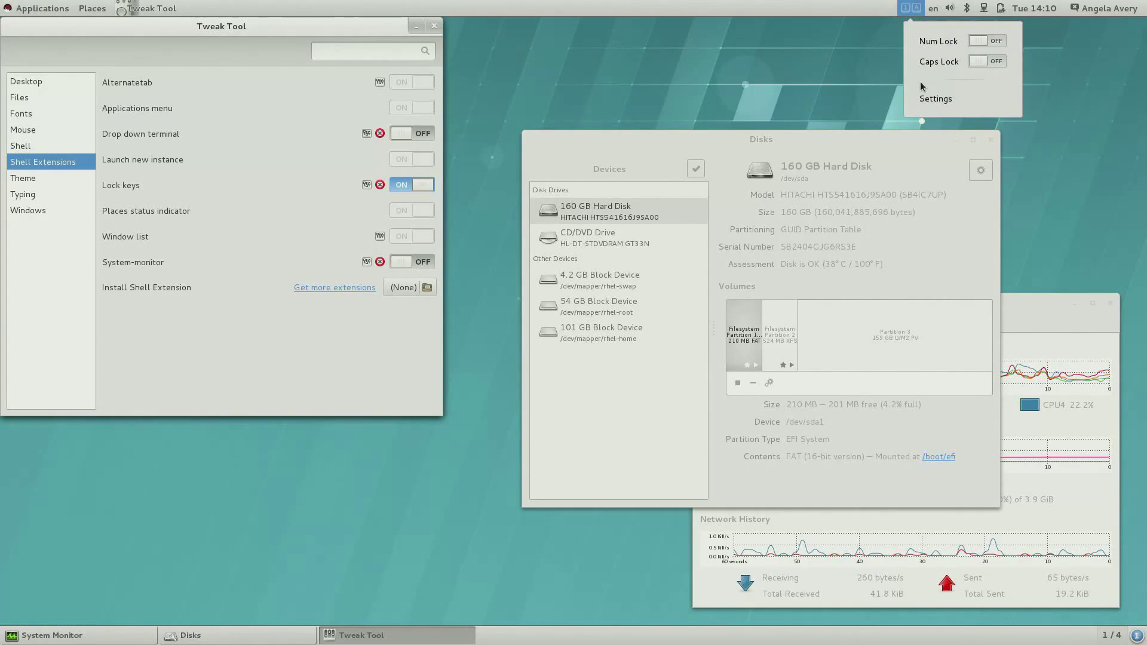
left_click(850, 105)
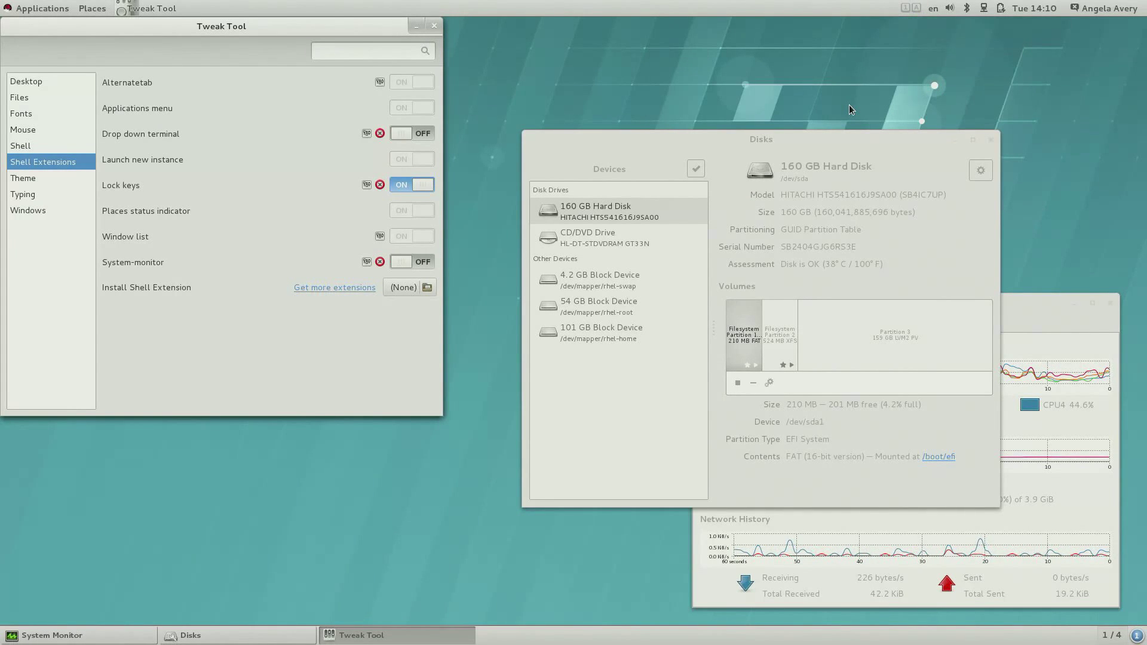
key("Caps_Lock")
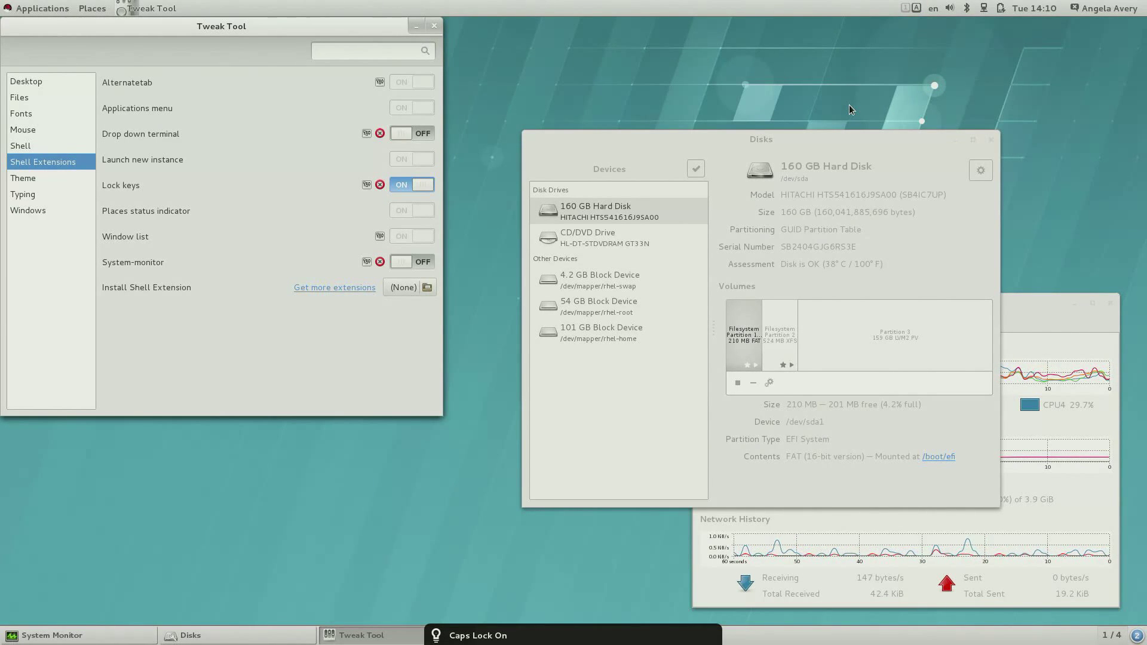
key("Caps_Lock")
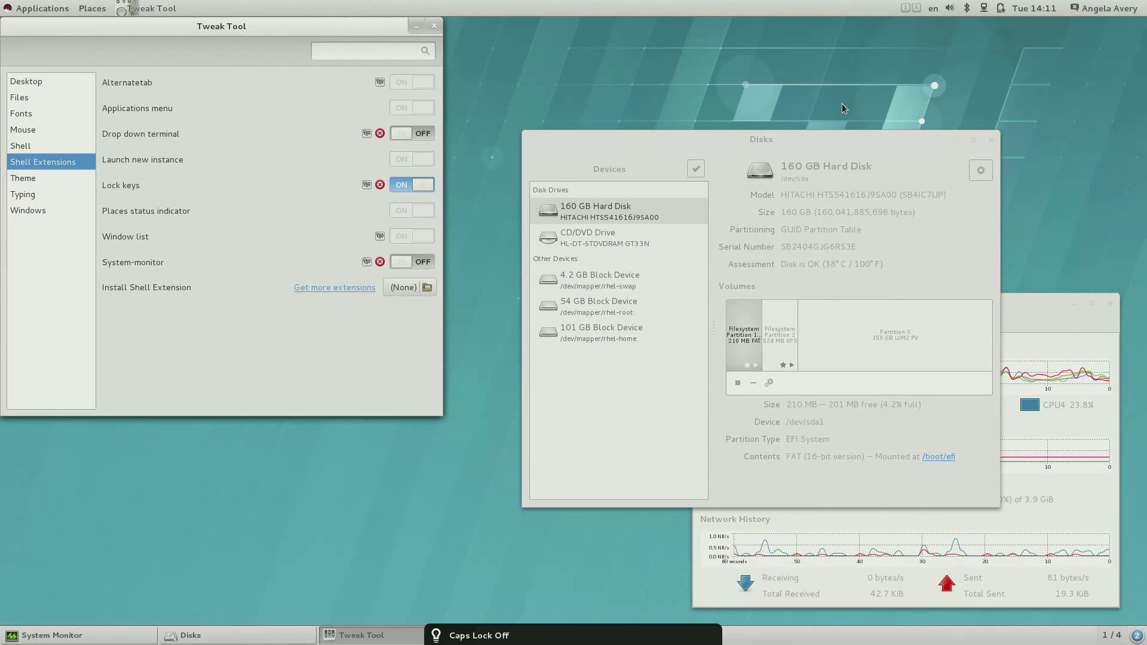
Disable Lock keys, enable System-monitor and view its top-bar statistics menu
left_click(397, 183)
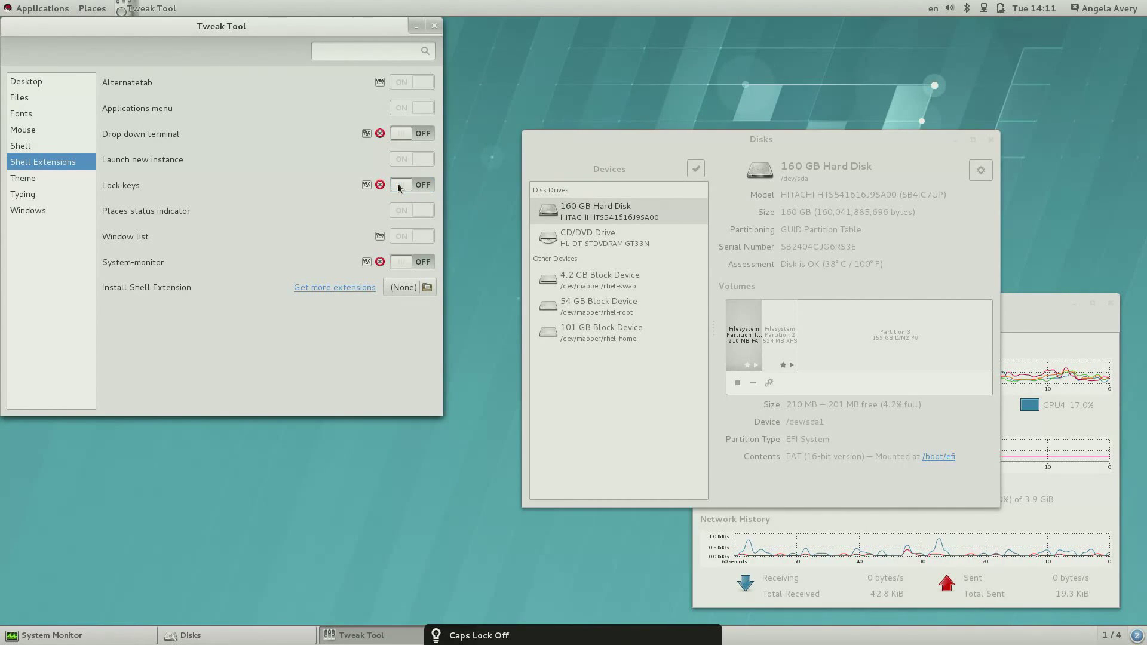
left_click(401, 261)
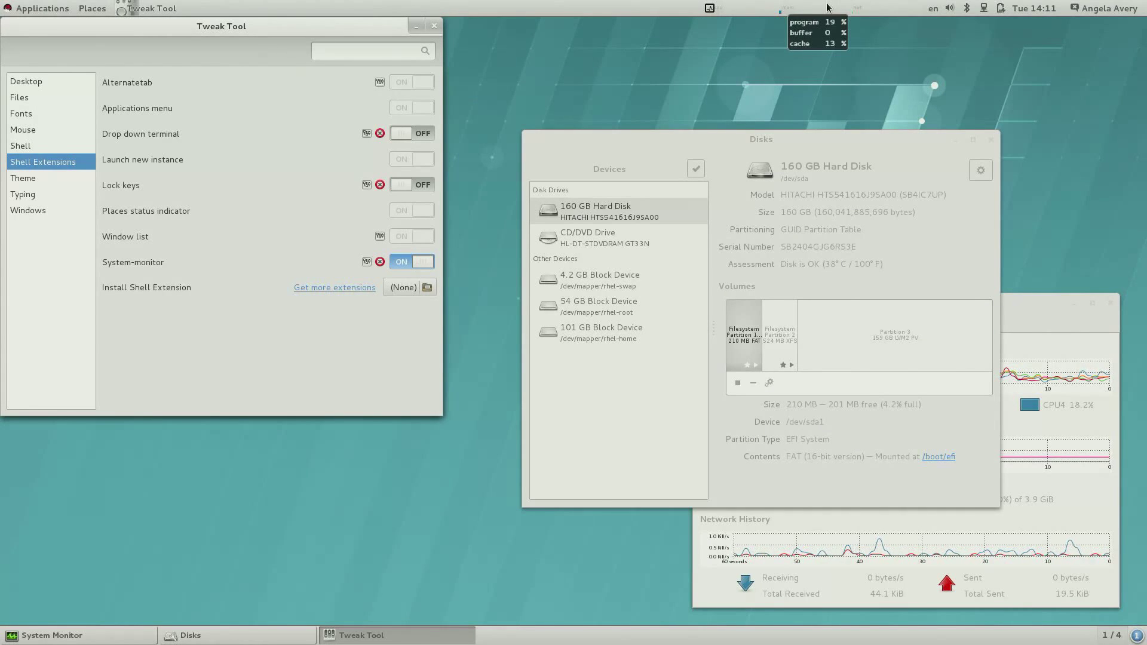
left_click(709, 11)
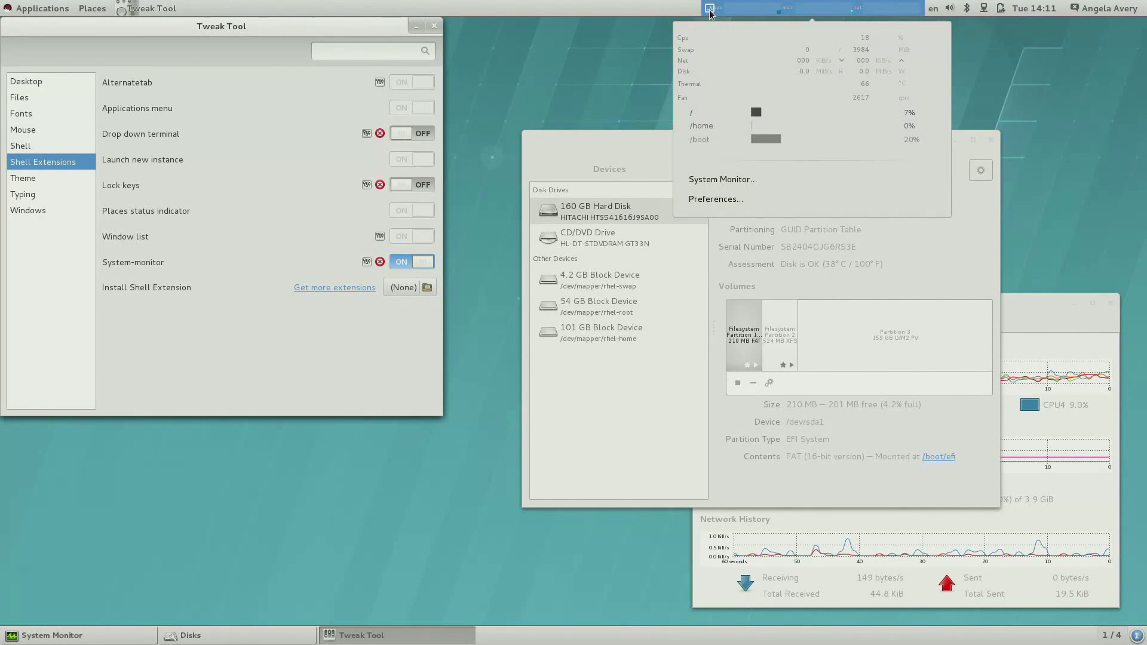
Close the statistics menu, disable System-monitor and re-enable Drop down terminal
left_click(653, 89)
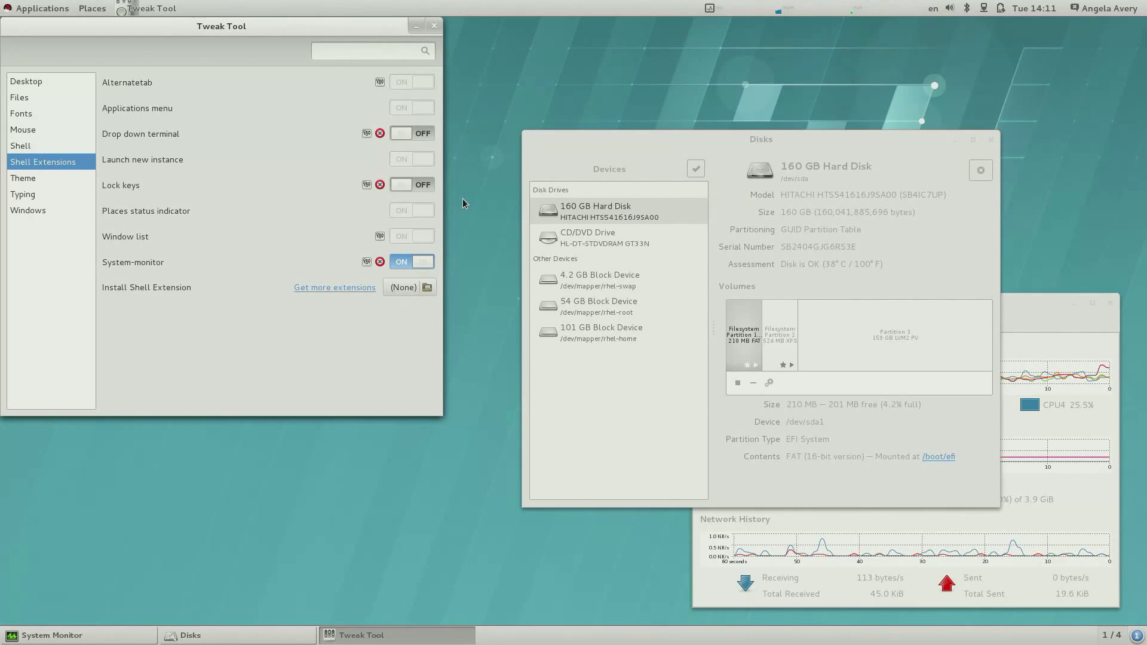
left_click(403, 261)
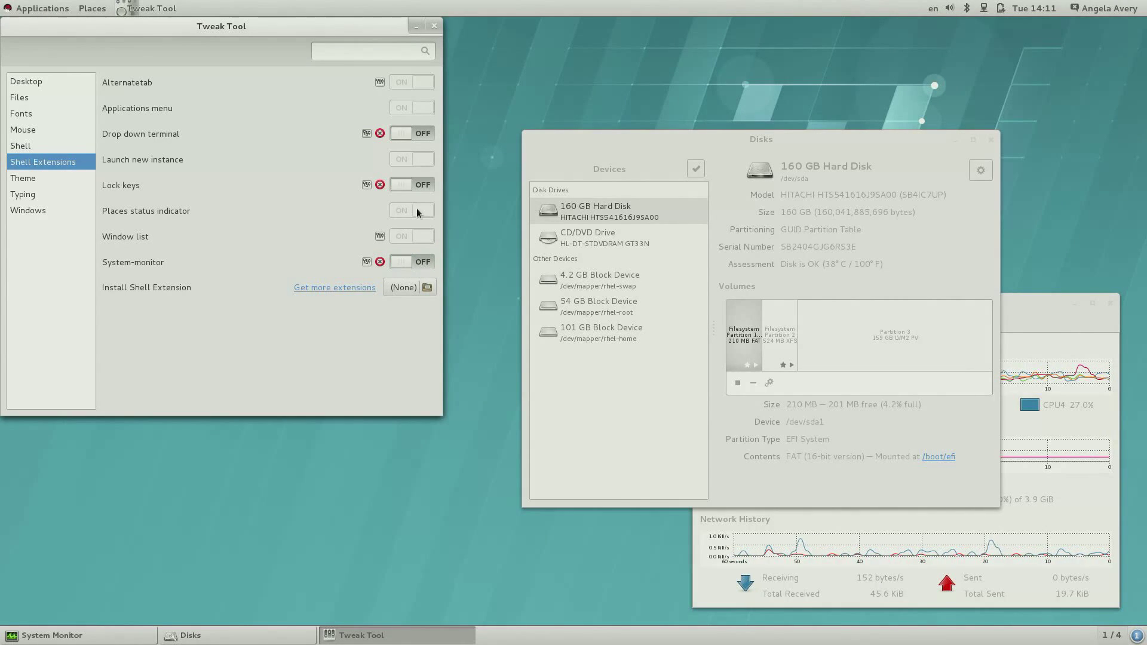
left_click(397, 134)
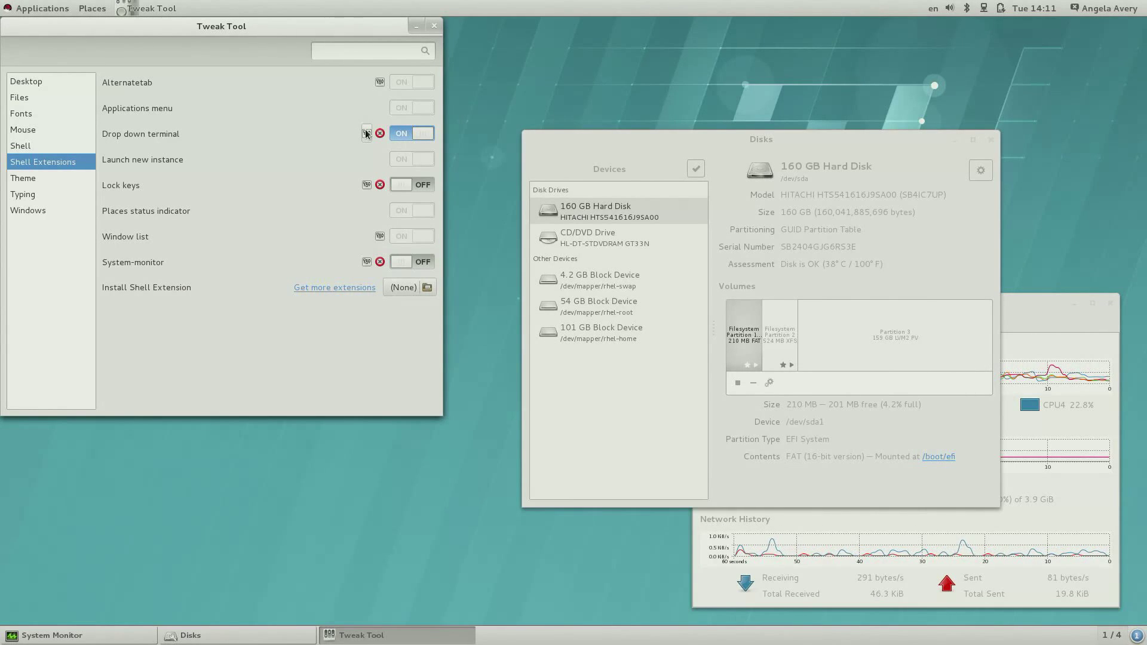
Enable Drop Down Terminal animation and scrollbar, set an F12 shortcut, and summon the terminal
left_click(367, 134)
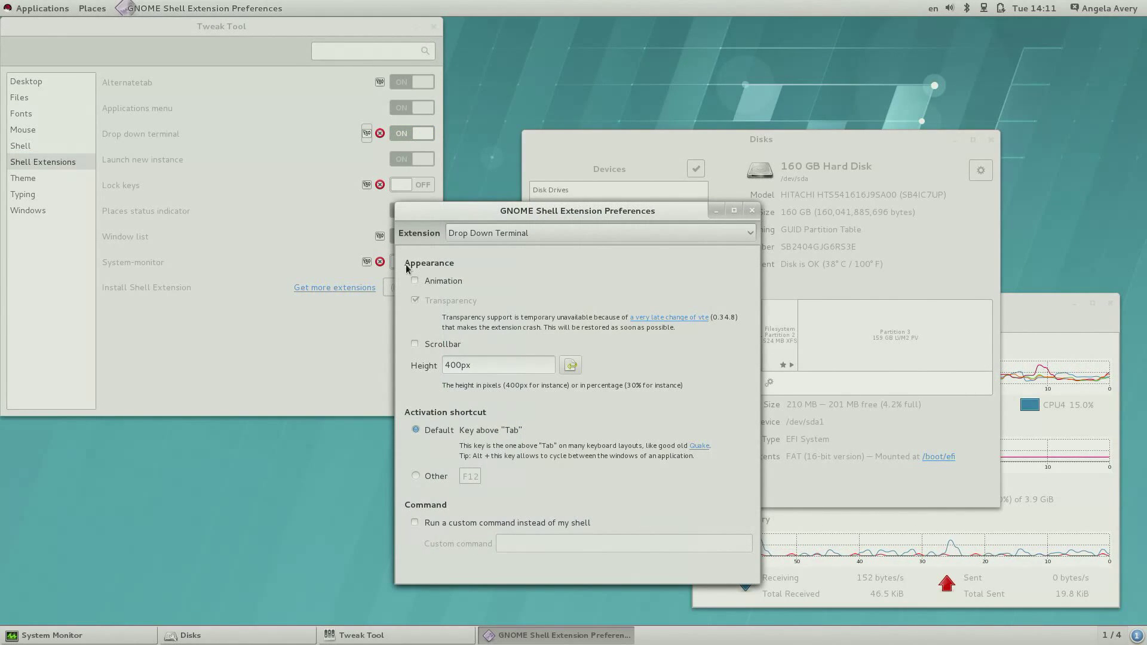
left_click(415, 281)
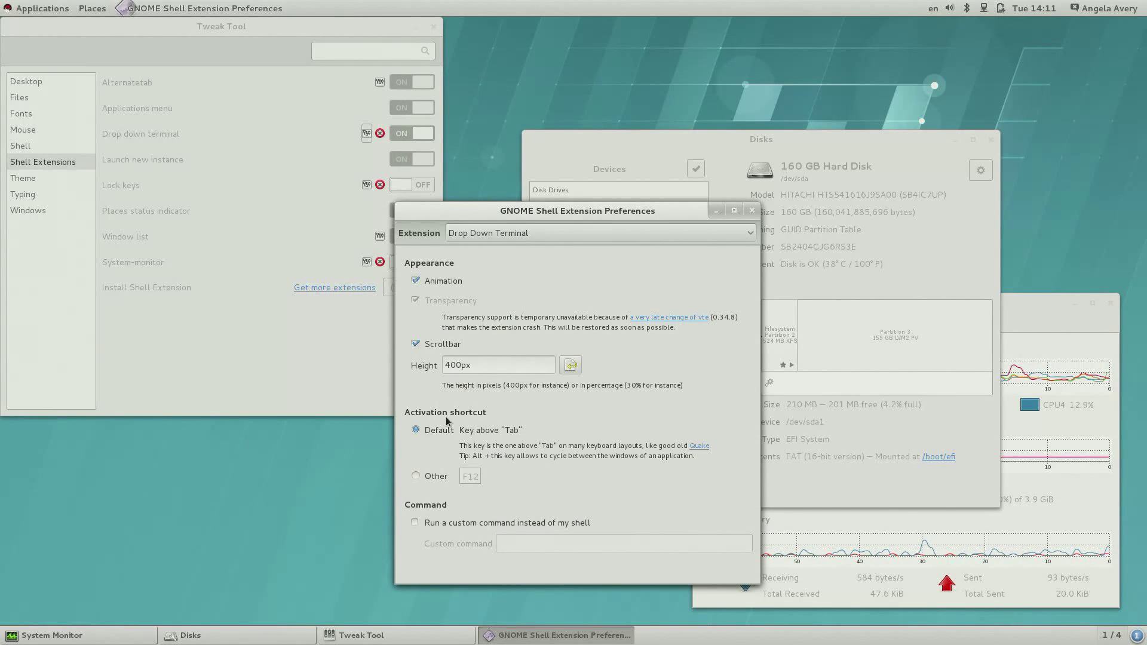
left_click(434, 478)
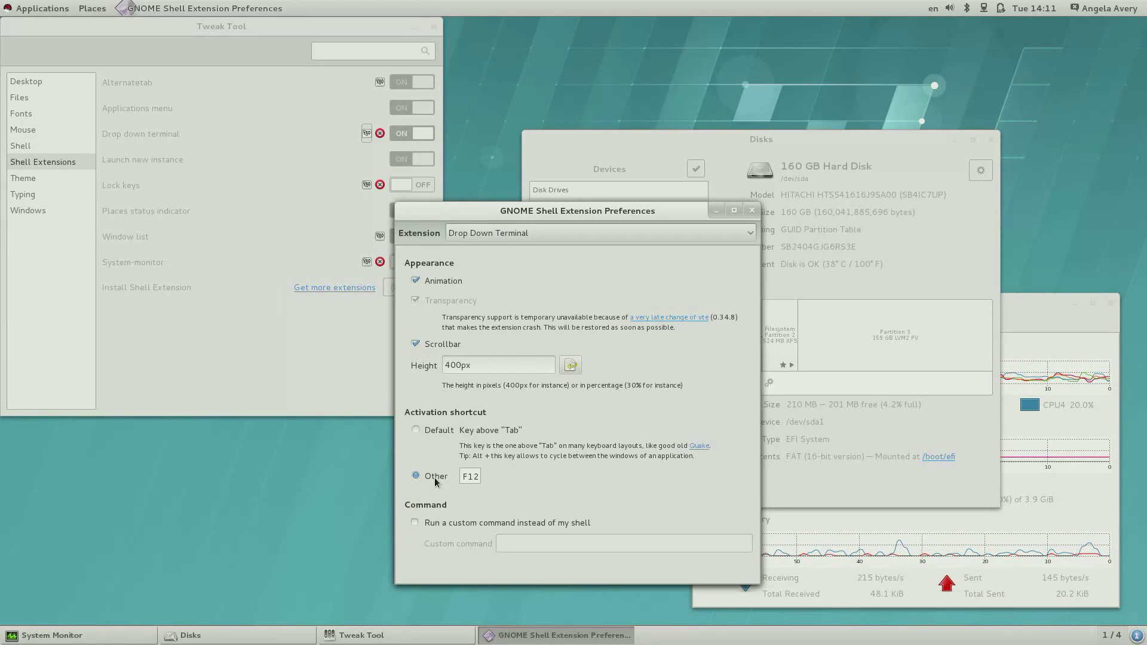
key("F12")
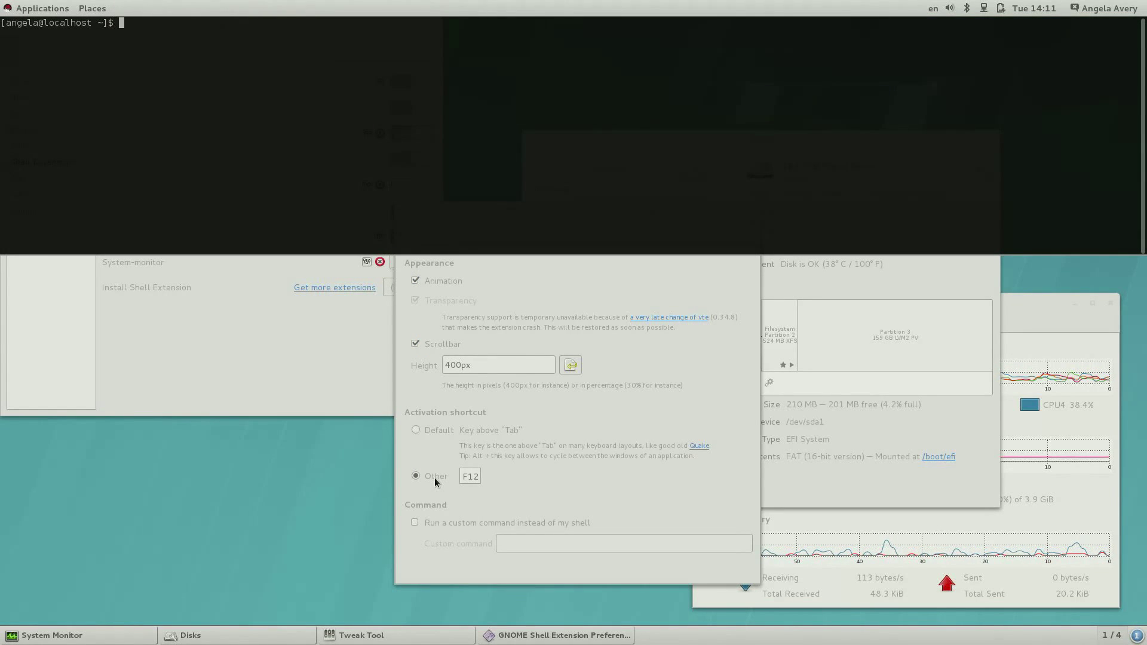